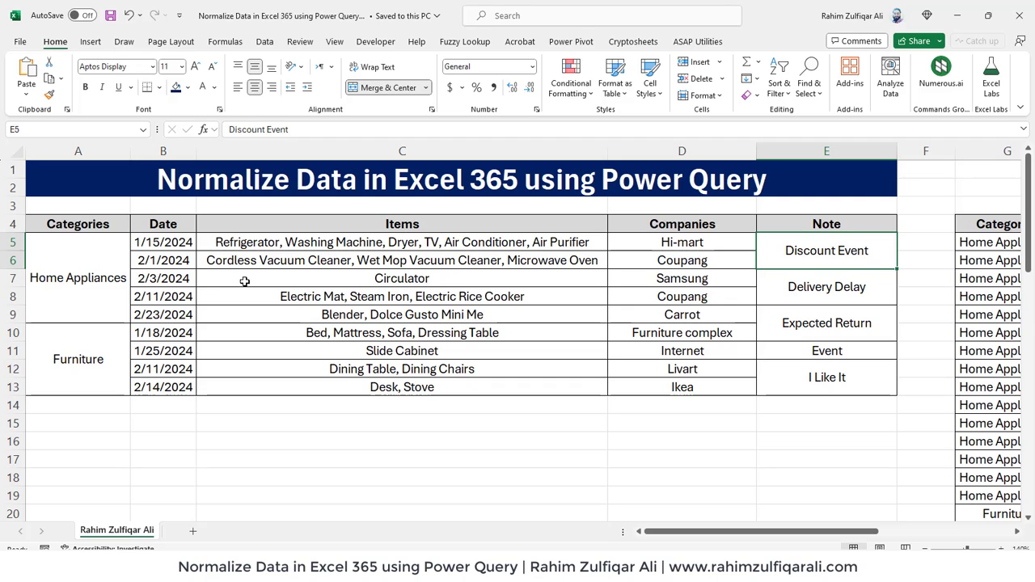
# - Examine the Categories, Date, Items, Companies and Note columns of the source table in A4:E13
pyautogui.press('Left')
pyautogui.press('Left')
pyautogui.press('Left')
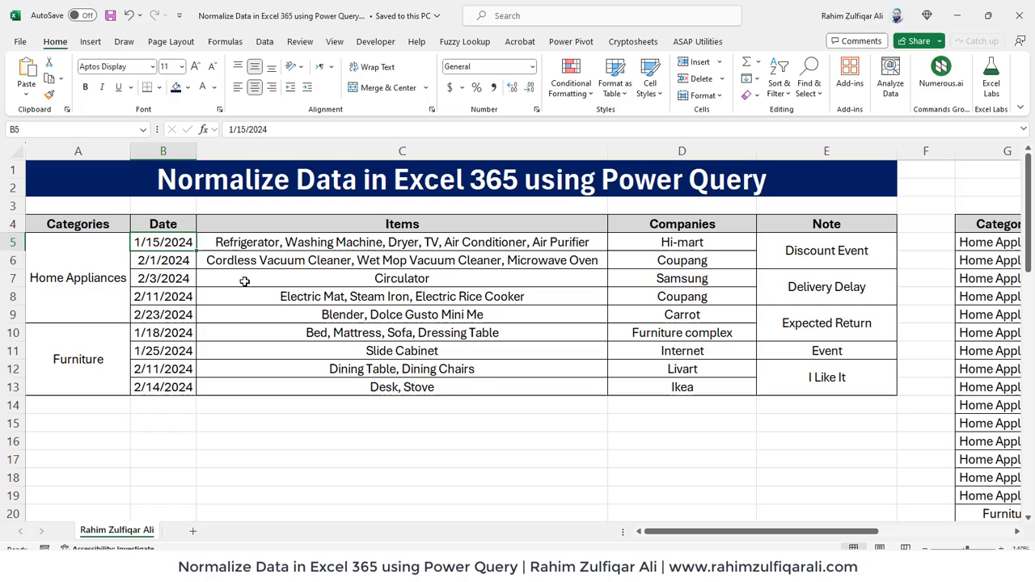
pyautogui.press('Left')
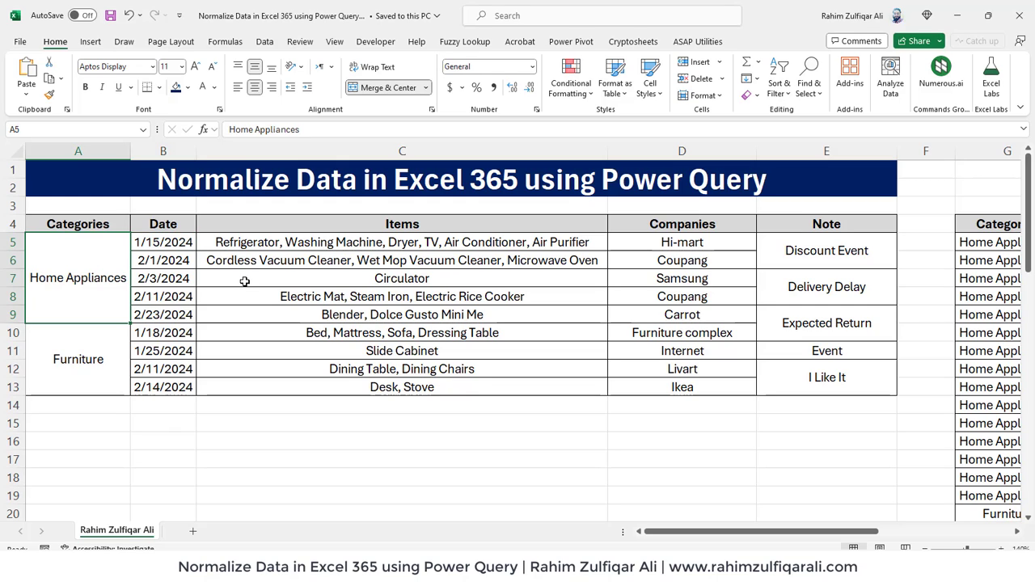
pyautogui.press('Up')
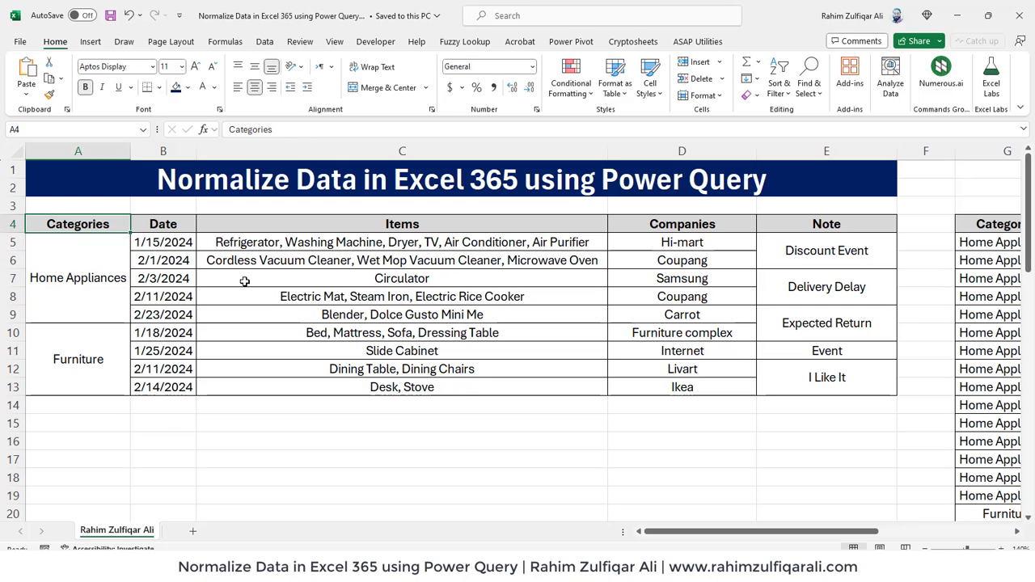
pyautogui.press('Down')
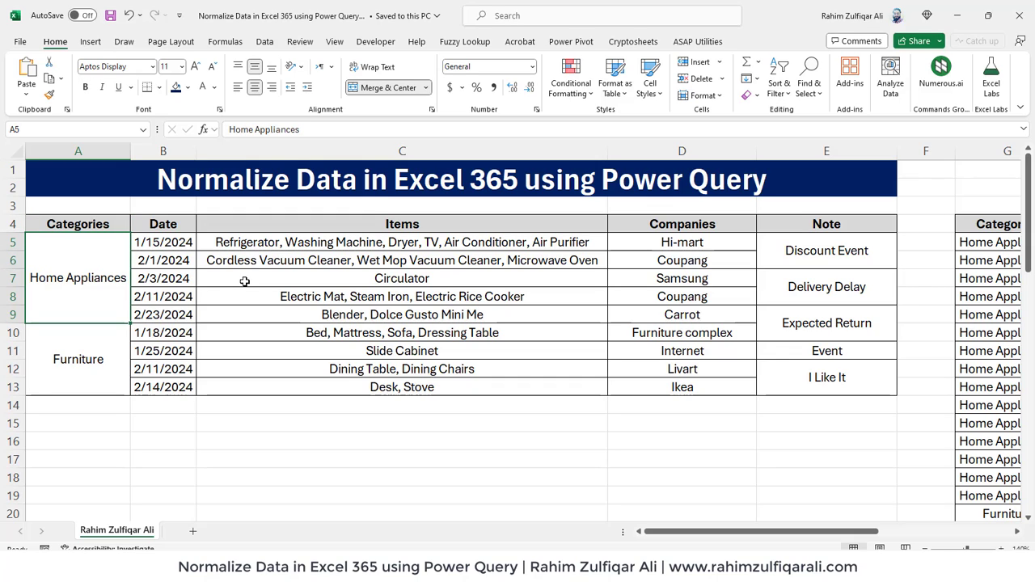
pyautogui.press('Down')
pyautogui.press('Right')
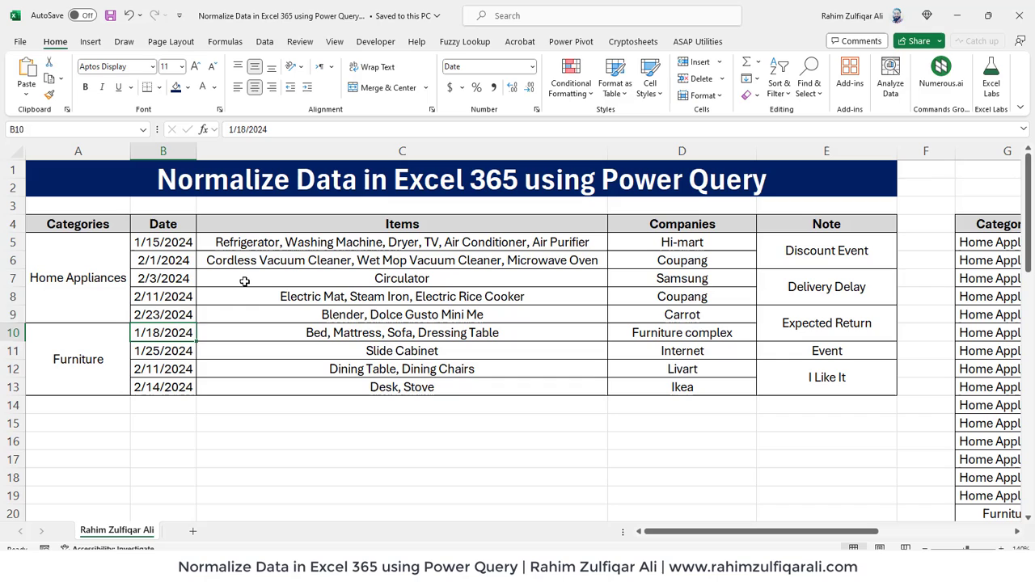
pyautogui.press('Up')
pyautogui.press('Up')
pyautogui.press('Up')
pyautogui.press('Up')
pyautogui.press('Up')
pyautogui.press('Right')
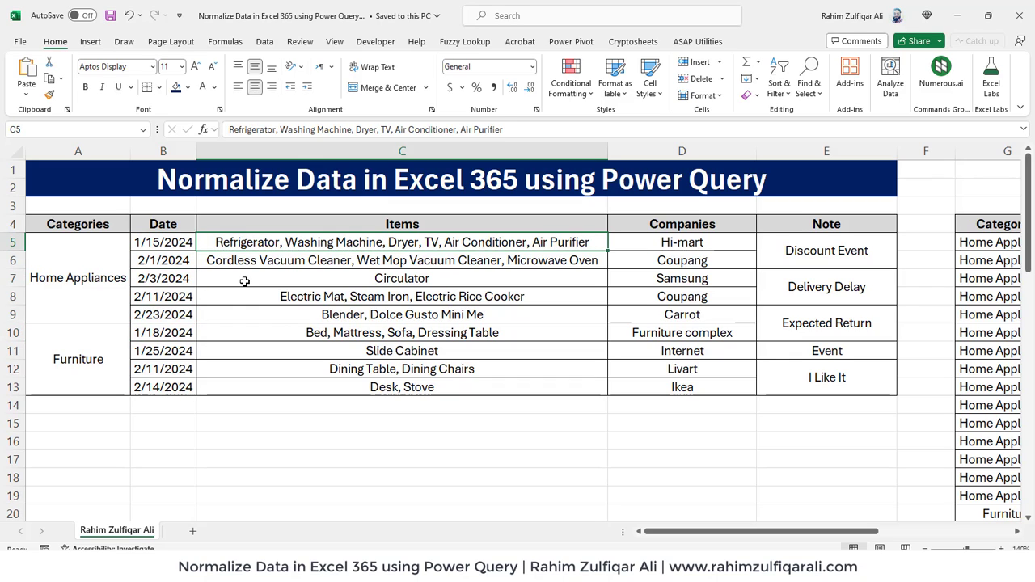
pyautogui.press('Down')
pyautogui.press('Right')
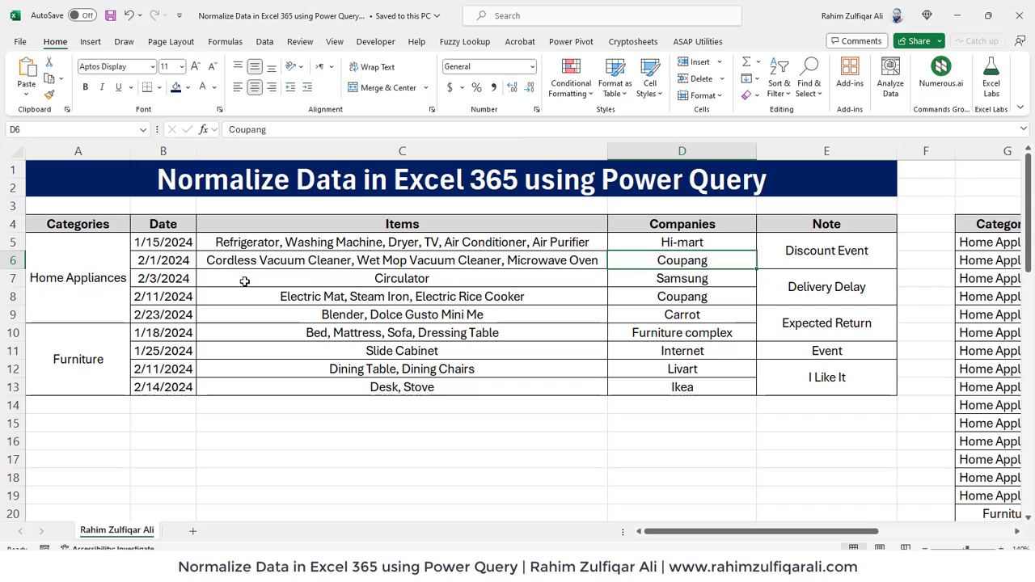
pyautogui.press('Up')
pyautogui.press('Up')
pyautogui.press('Down')
pyautogui.press('Down')
pyautogui.press('Down')
pyautogui.press('Down')
pyautogui.press('Right')
pyautogui.press('Up')
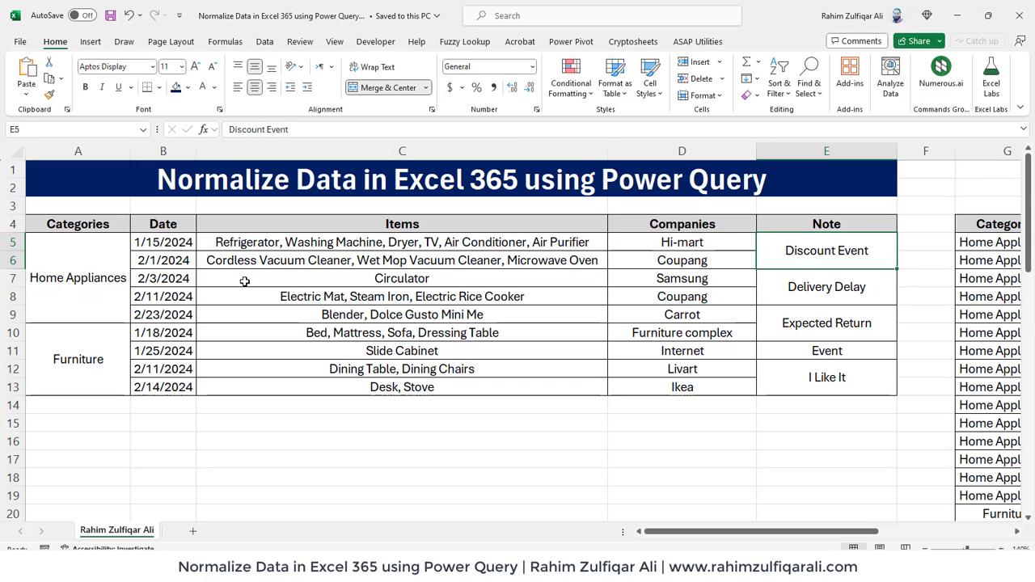
pyautogui.press('Up')
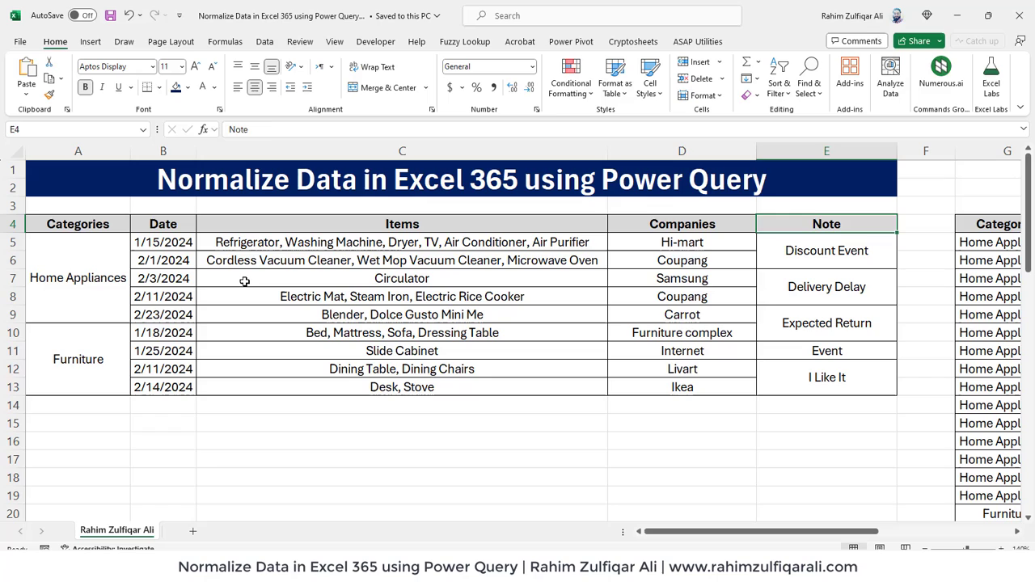
pyautogui.press('Left')
pyautogui.press('Left')
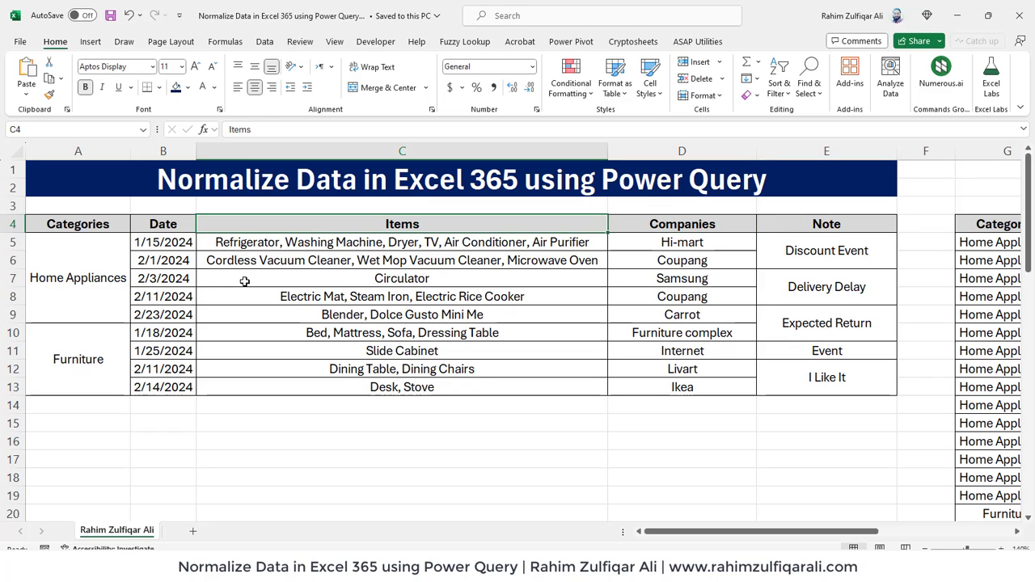
pyautogui.press('Down')
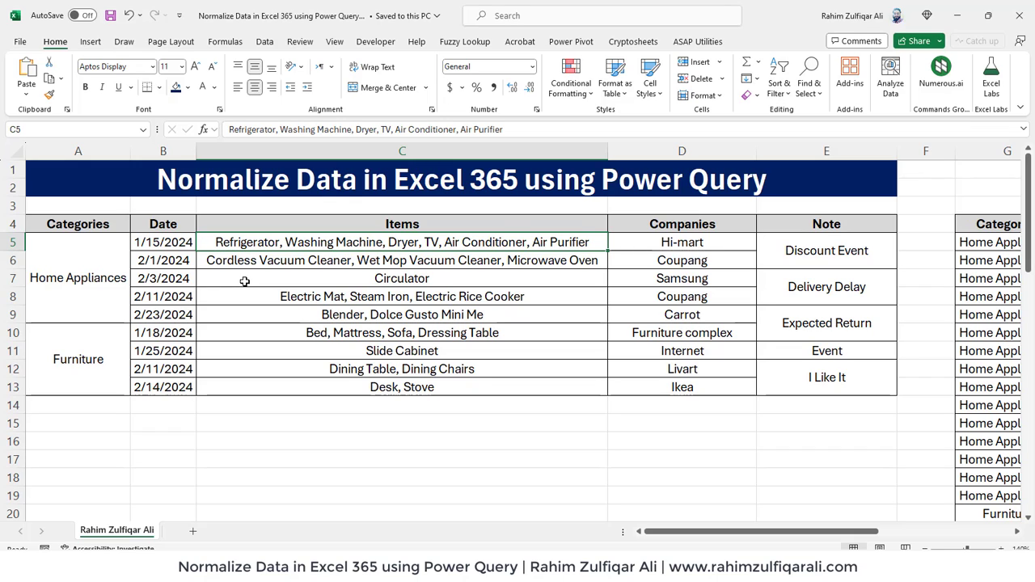
# - Examine the normalized example table in columns G to K, going through its Items column down to the last rows
pyautogui.press('Right')
pyautogui.press('Right')
pyautogui.press('Right')
pyautogui.press('Right')
pyautogui.press('Right')
pyautogui.press('Right')
pyautogui.press('Right')
pyautogui.press('Right')
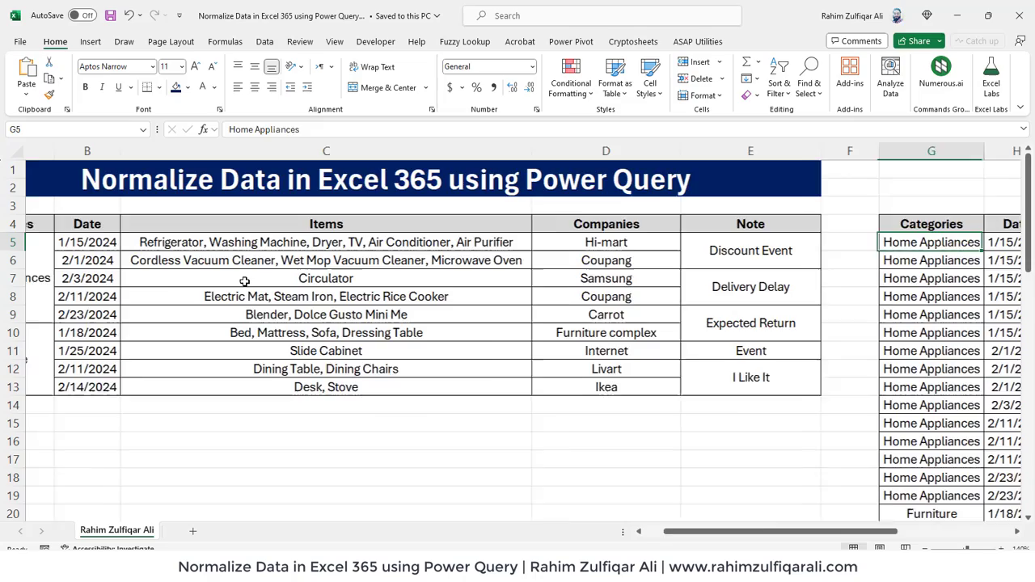
pyautogui.press('Left')
pyautogui.press('Left')
pyautogui.press('Down')
pyautogui.press('Down')
pyautogui.press('Down')
pyautogui.press('Down')
pyautogui.press('Down')
pyautogui.press('Down')
pyautogui.press('Down')
pyautogui.press('Down')
pyautogui.press('Down')
pyautogui.press('Down')
pyautogui.press('Down')
pyautogui.press('Down')
pyautogui.press('Down')
pyautogui.press('Down')
pyautogui.press('Down')
pyautogui.press('Down')
pyautogui.press('Down')
pyautogui.press('Down')
pyautogui.press('Down')
pyautogui.press('Down')
pyautogui.press('Down')
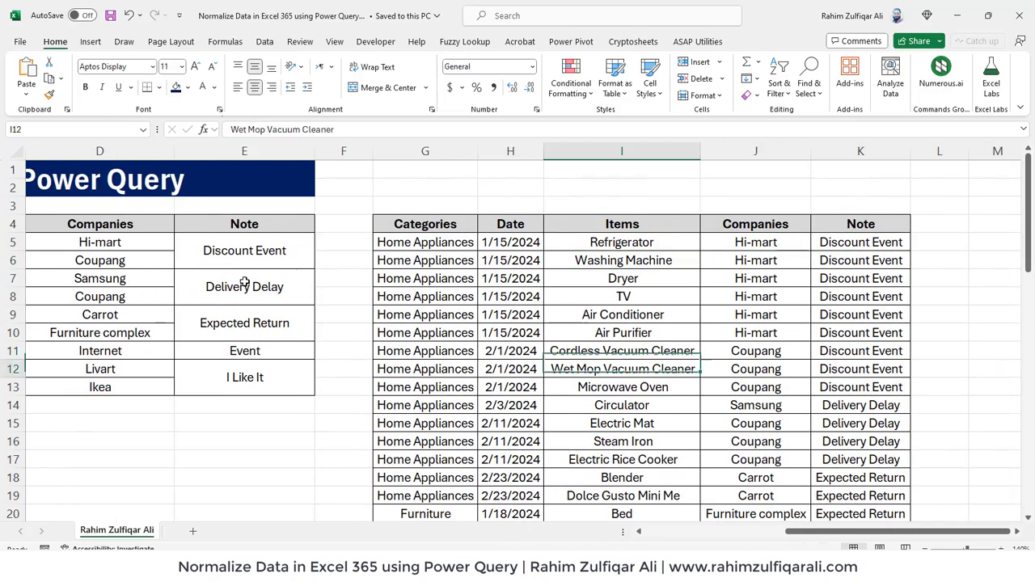
pyautogui.press('Up')
pyautogui.press('Up')
pyautogui.press('Up')
pyautogui.press('Up')
pyautogui.press('Up')
pyautogui.press('Up')
pyautogui.press('Up')
pyautogui.press('Up')
pyautogui.press('Up')
pyautogui.press('Up')
pyautogui.press('Up')
pyautogui.press('Up')
pyautogui.press('Up')
pyautogui.press('Up')
pyautogui.press('Up')
pyautogui.press('Up')
pyautogui.press('Up')
pyautogui.press('Up')
pyautogui.press('Up')
pyautogui.press('Up')
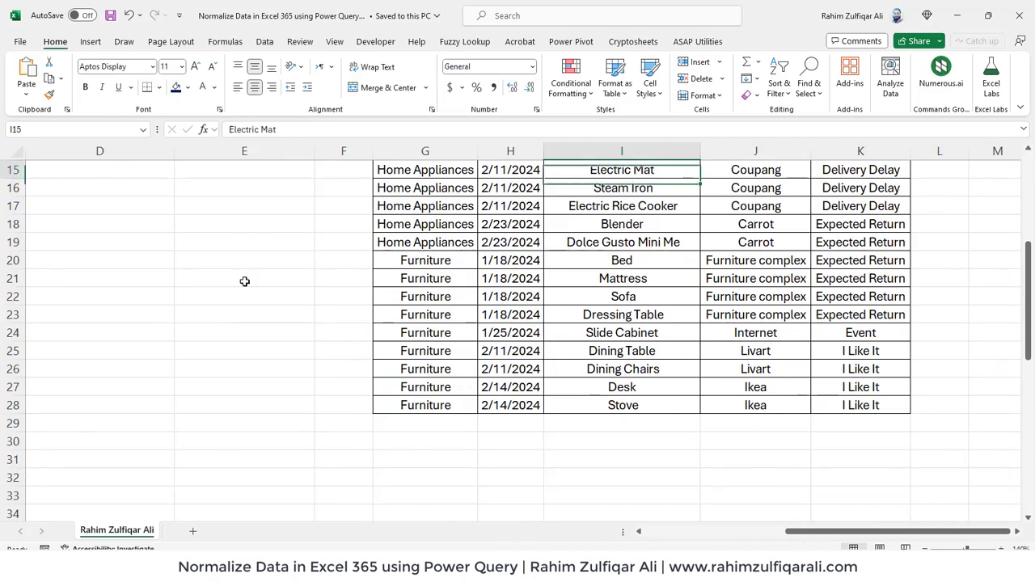
pyautogui.press('Down')
pyautogui.press('Down')
pyautogui.press('Down')
pyautogui.press('Down')
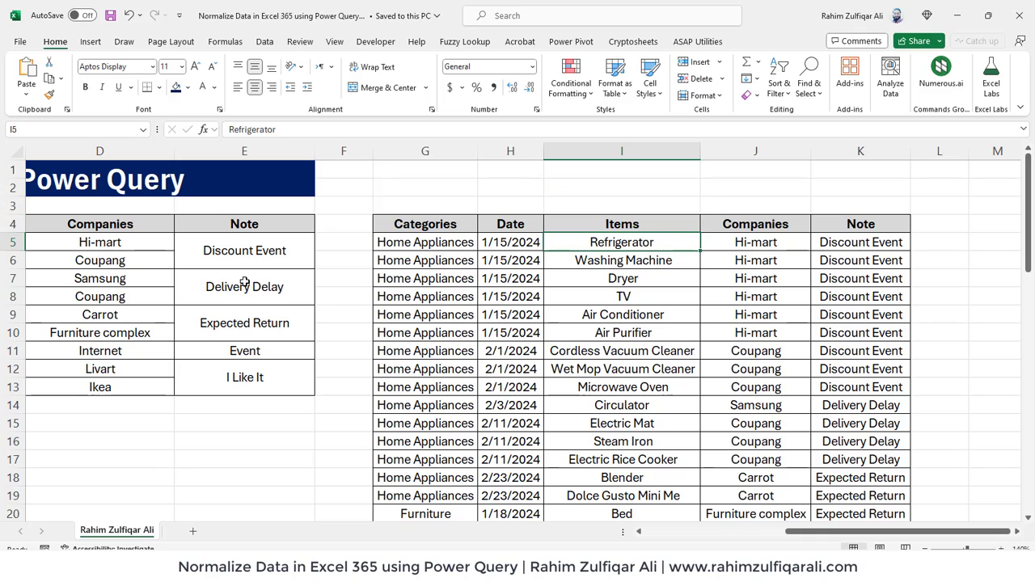
# - Convert the source range A4:E13 into an Excel table with headers
pyautogui.press('Left')
pyautogui.press('Left')
pyautogui.press('Left')
pyautogui.press('Left')
pyautogui.press('Left')
pyautogui.press('Left')
pyautogui.press('Left')
pyautogui.press('Left')
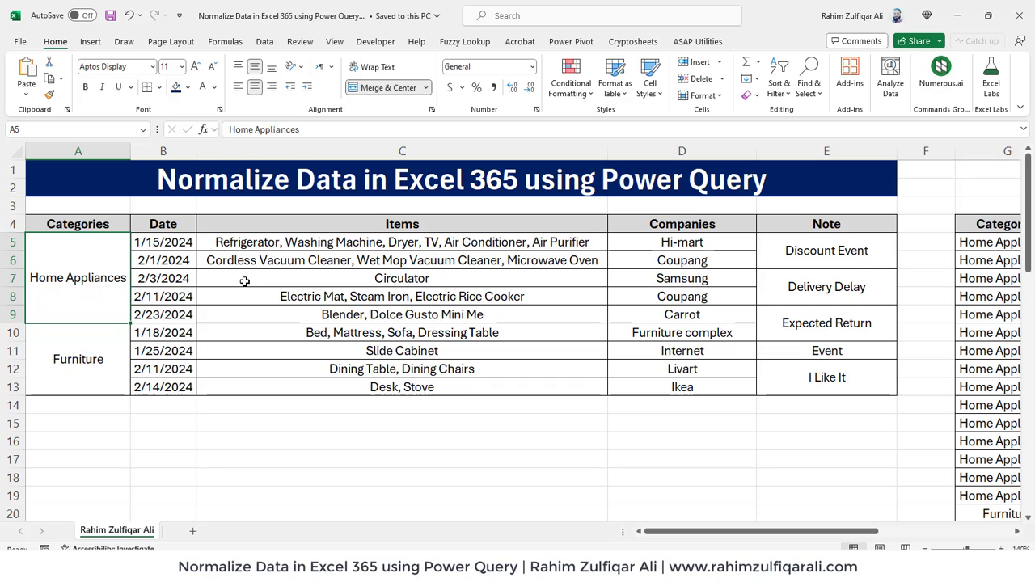
pyautogui.press('Up')
pyautogui.press('Right')
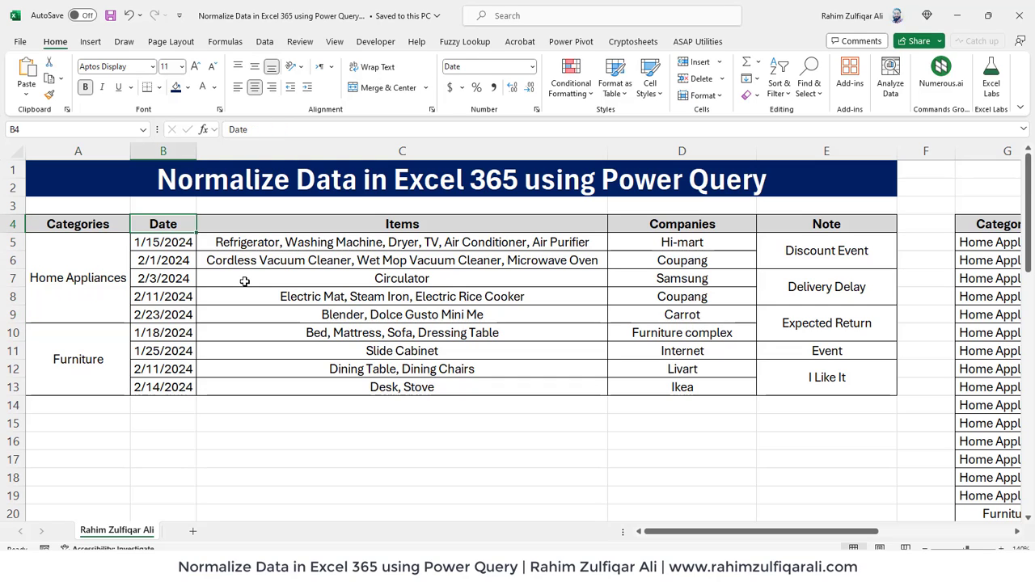
pyautogui.press('Left')
pyautogui.hotkey('ctrl', 'shift', 'Right')
pyautogui.hotkey('ctrl', 'shift', 'Down')
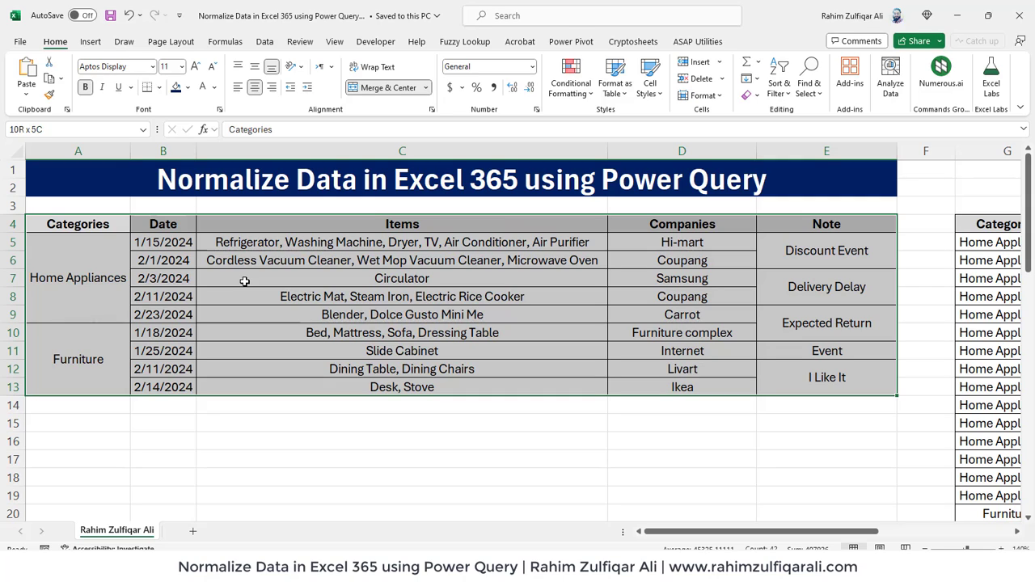
pyautogui.click(89, 47)
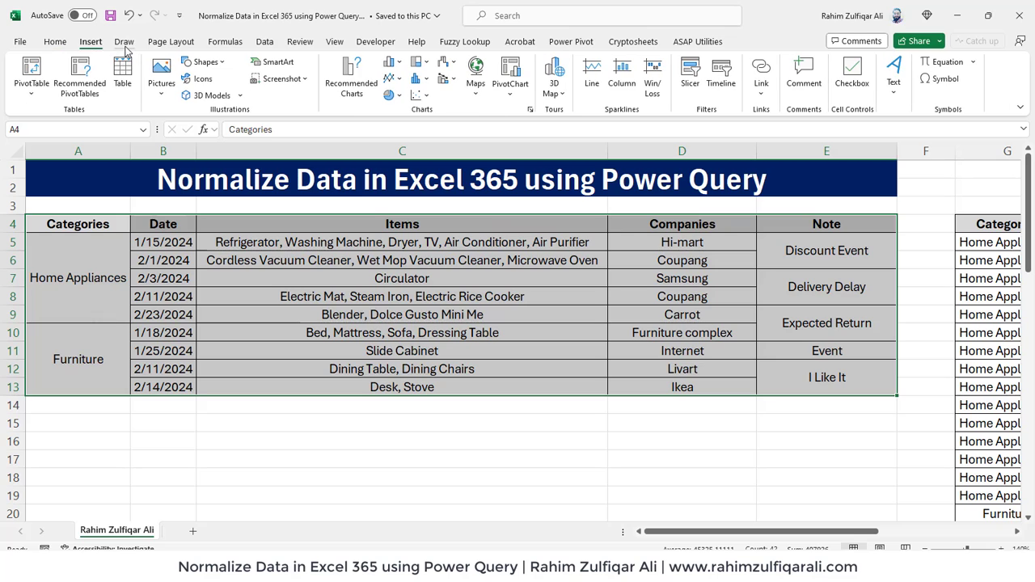
pyautogui.click(122, 73)
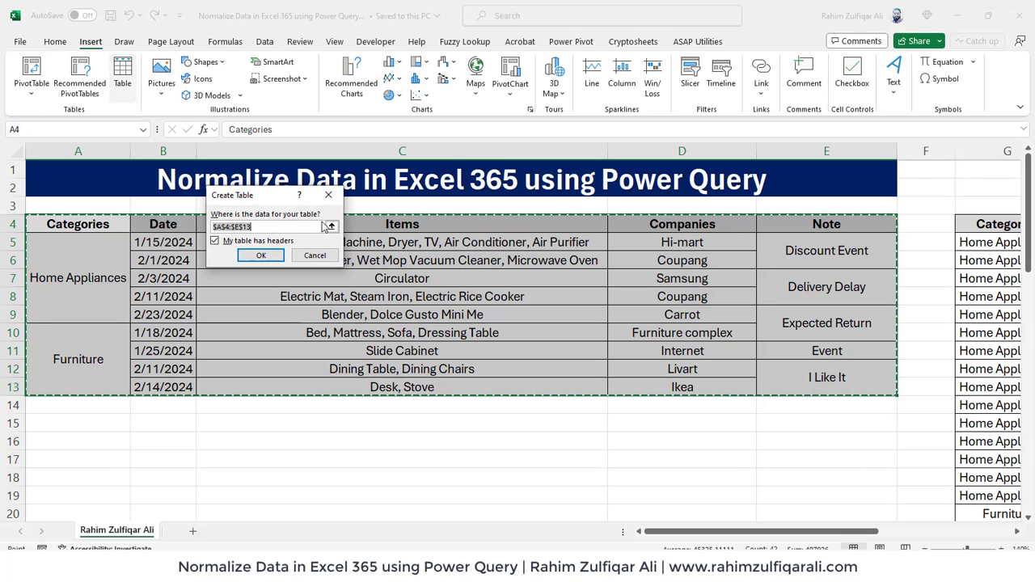
pyautogui.click(262, 255)
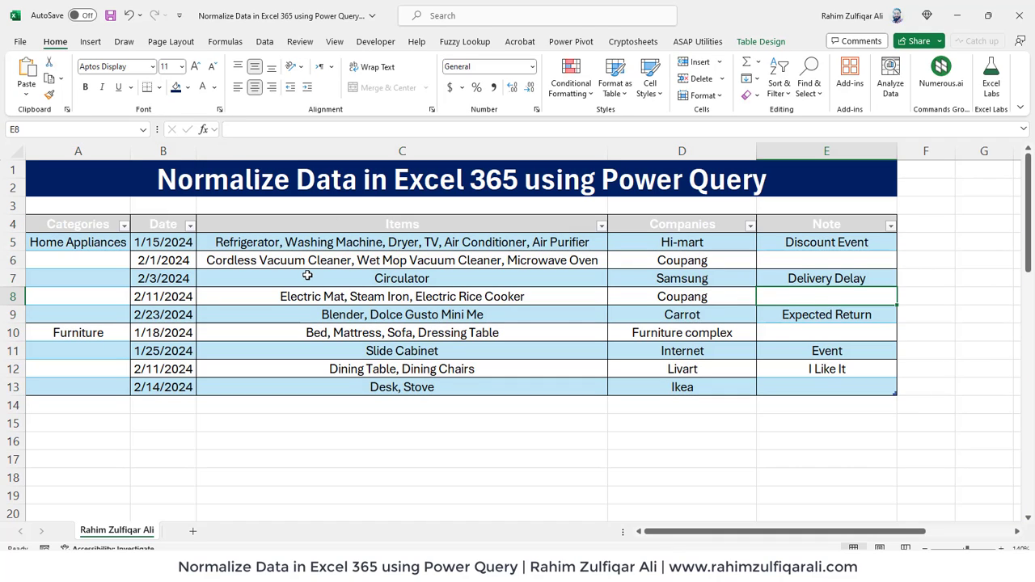
# - Check the blank Categories cells in the new table and load the table into the Power Query Editor
pyautogui.click(308, 276)
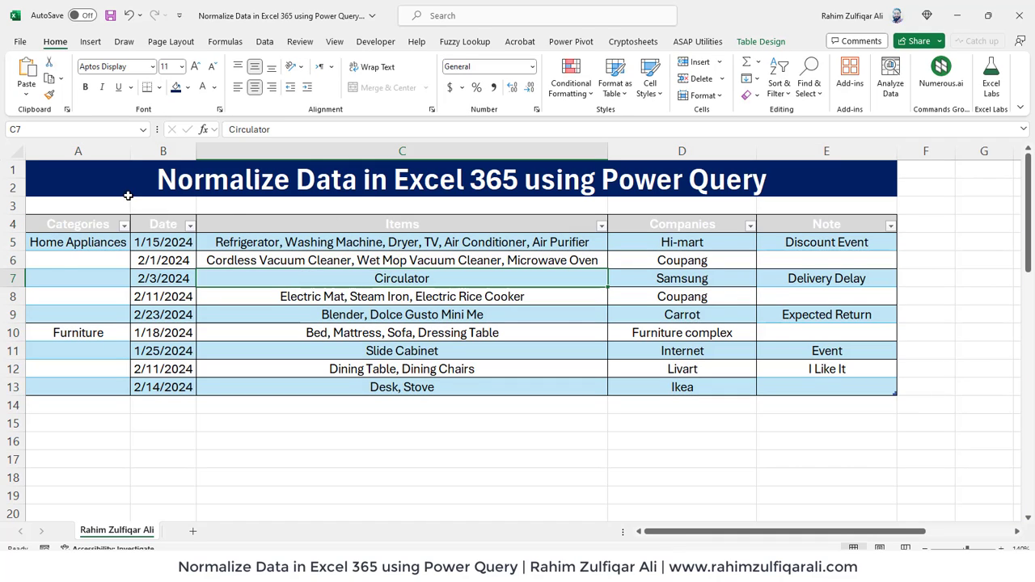
pyautogui.click(67, 267)
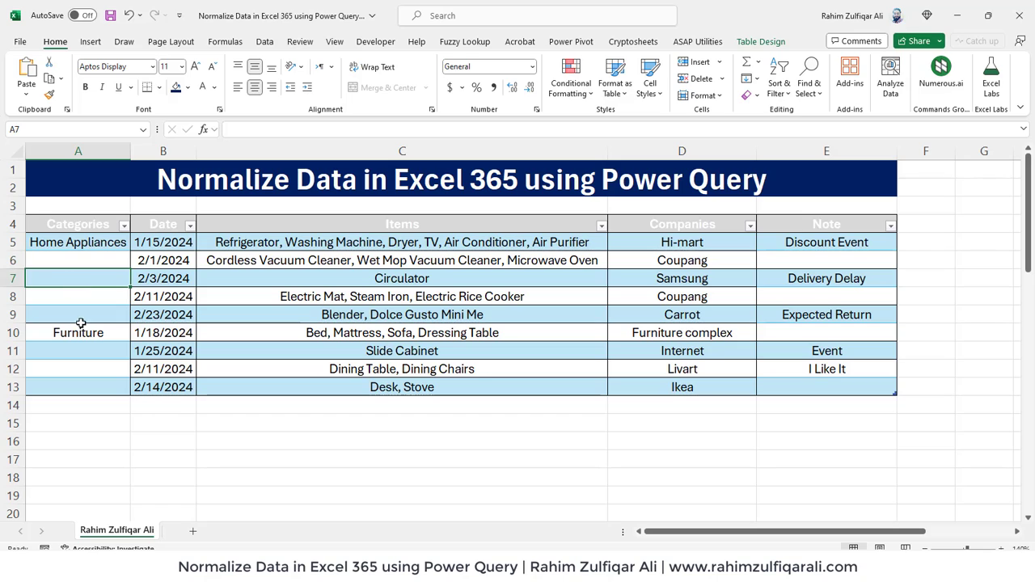
pyautogui.click(91, 366)
pyautogui.click(105, 297)
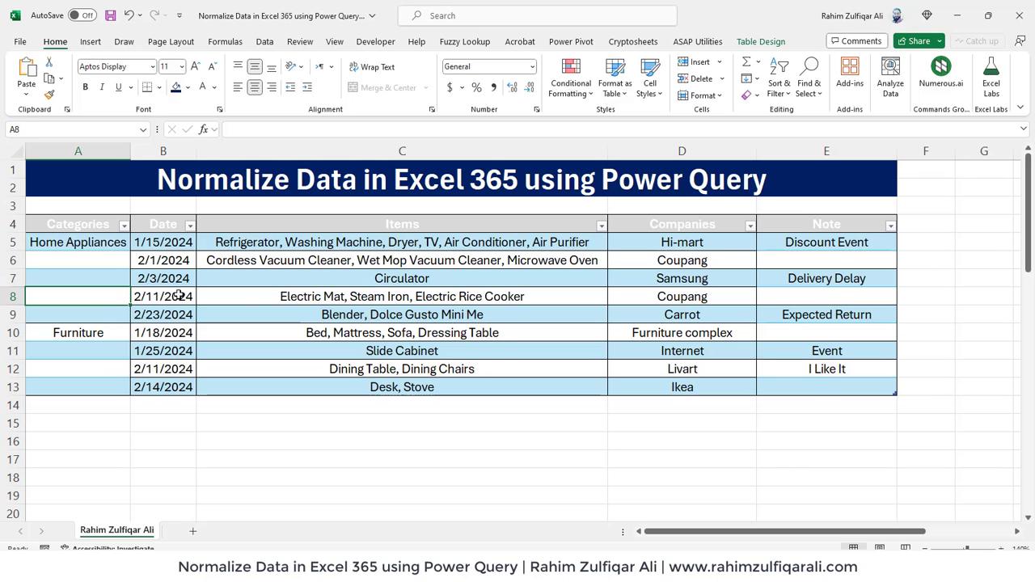
pyautogui.click(263, 303)
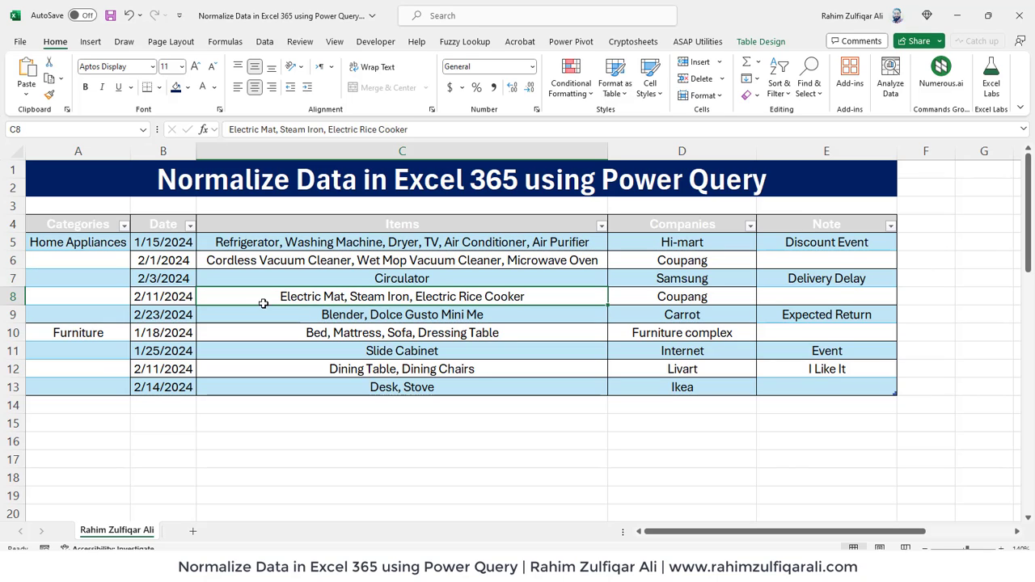
pyautogui.click(265, 41)
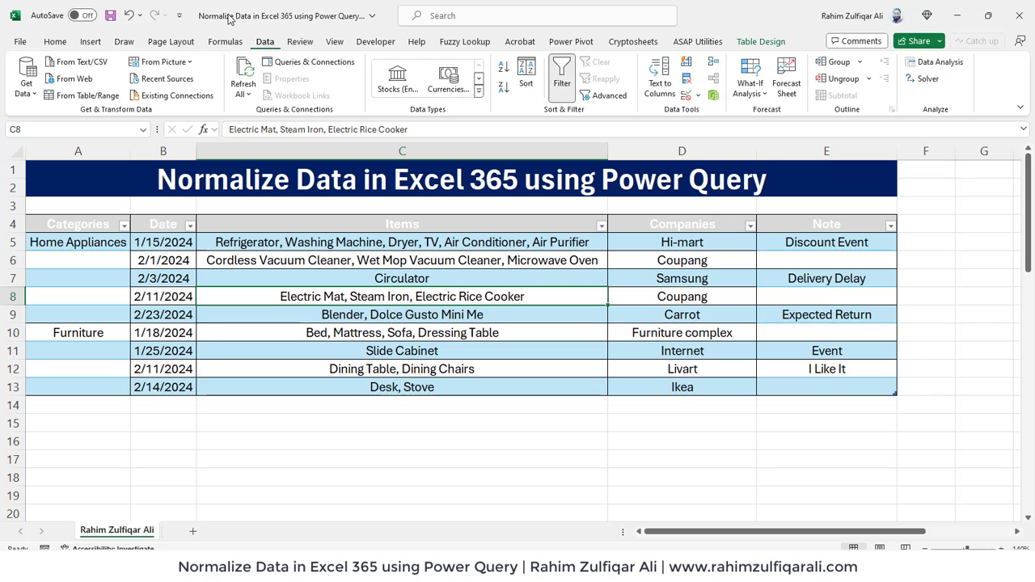
pyautogui.click(80, 97)
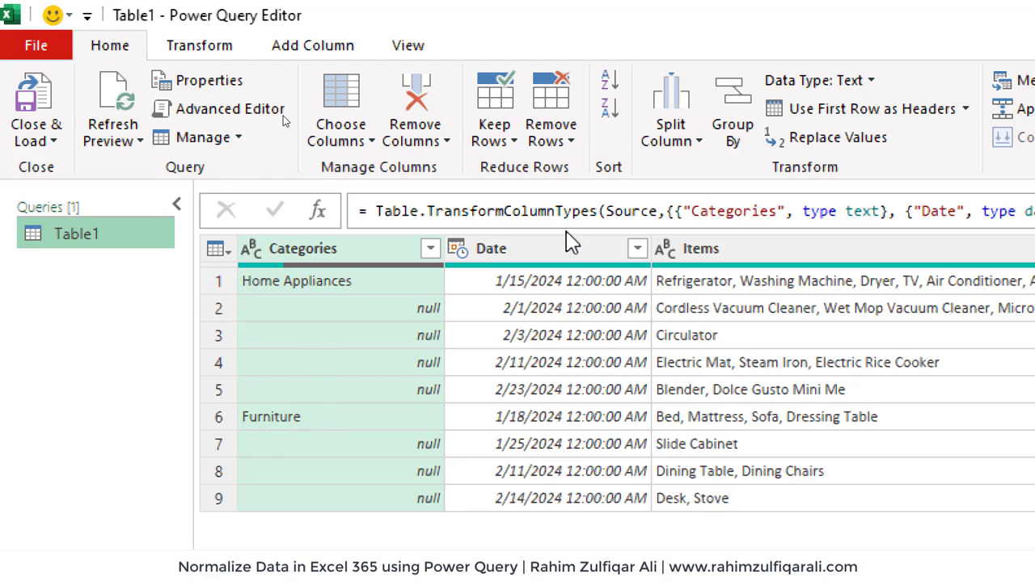
# - Fill the Categories column down so each empty row takes the category above it
pyautogui.click(188, 50)
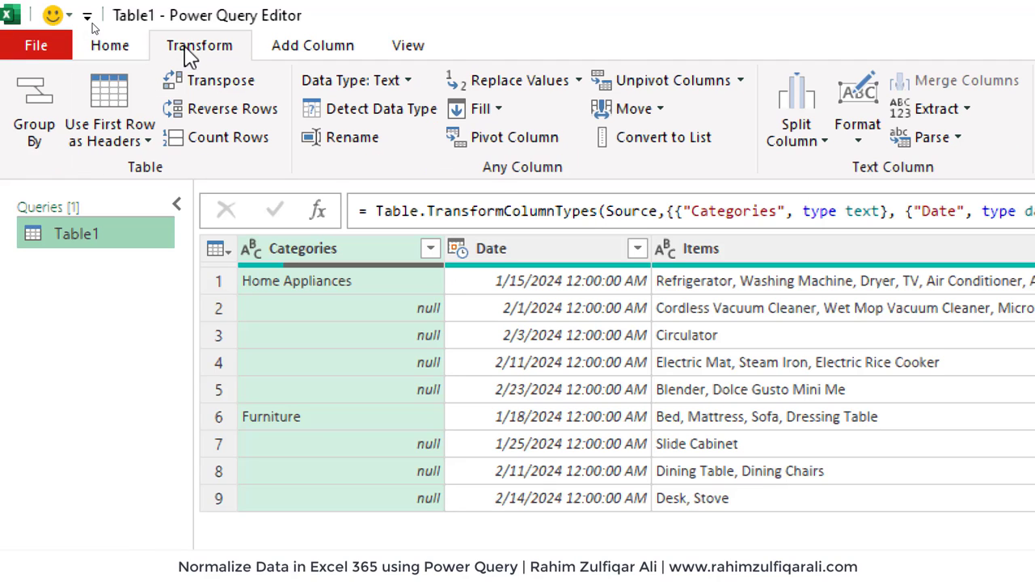
pyautogui.click(487, 115)
pyautogui.click(497, 139)
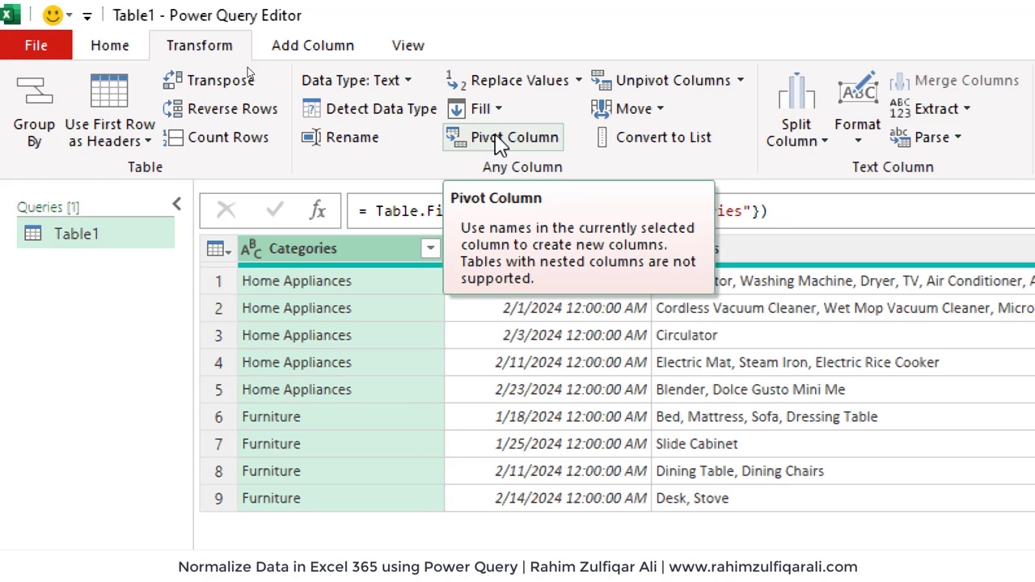
# - Change the Date column's data type to Date
pyautogui.click(491, 251)
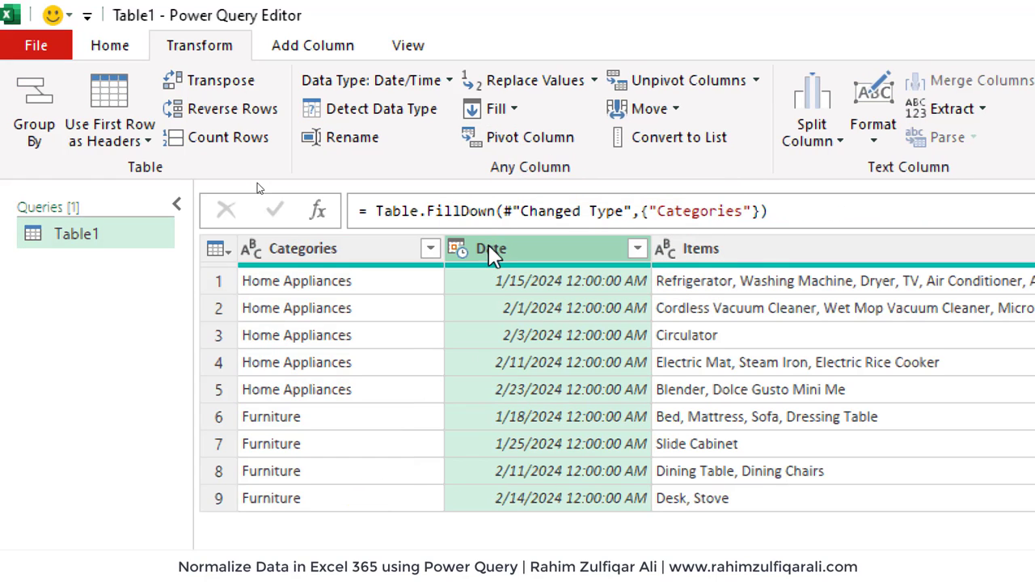
pyautogui.click(460, 252)
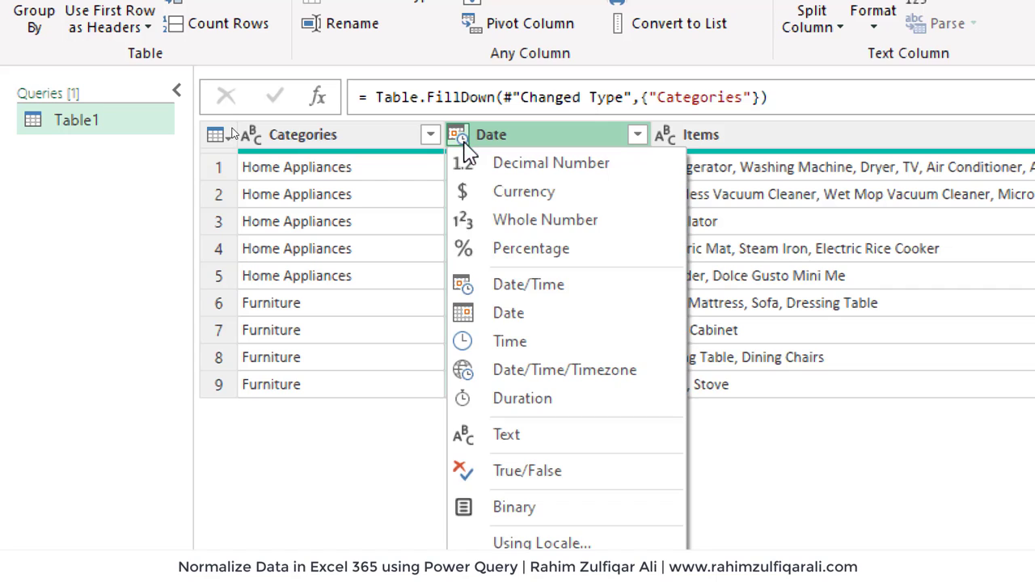
pyautogui.click(495, 315)
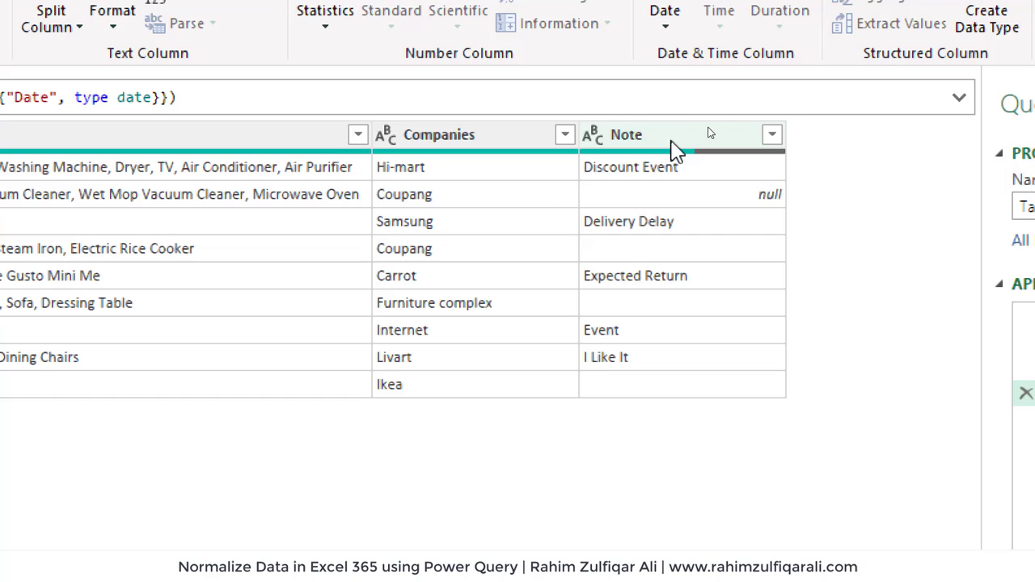
# - Replace the empty values in the Note column with null and fill the column down
pyautogui.click(709, 131)
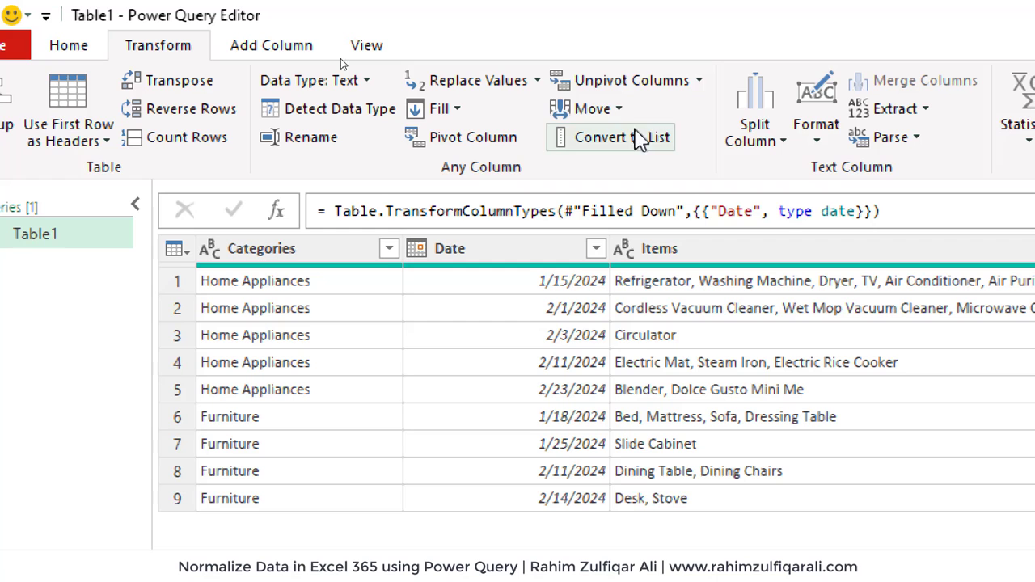
pyautogui.click(538, 81)
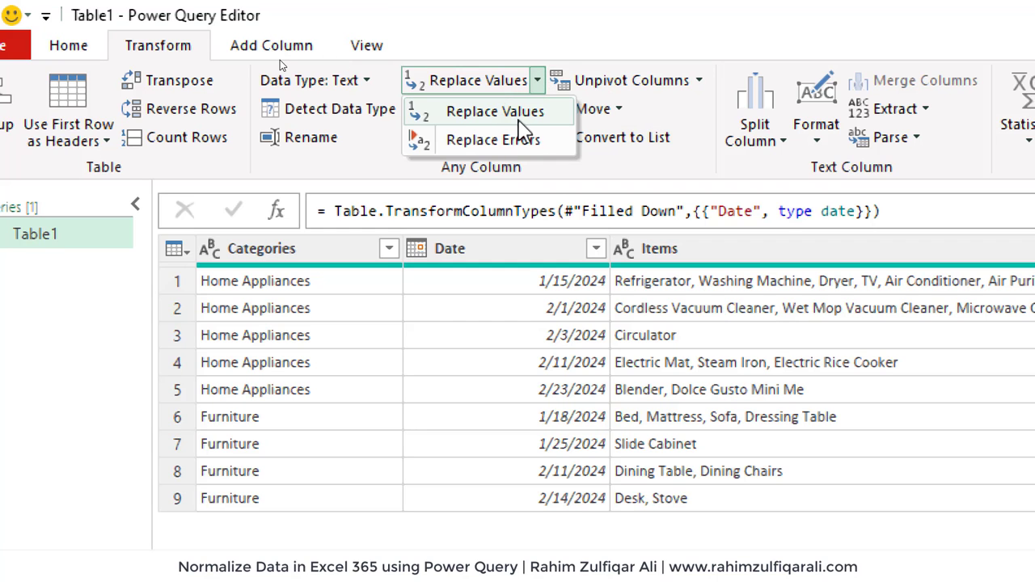
pyautogui.click(495, 111)
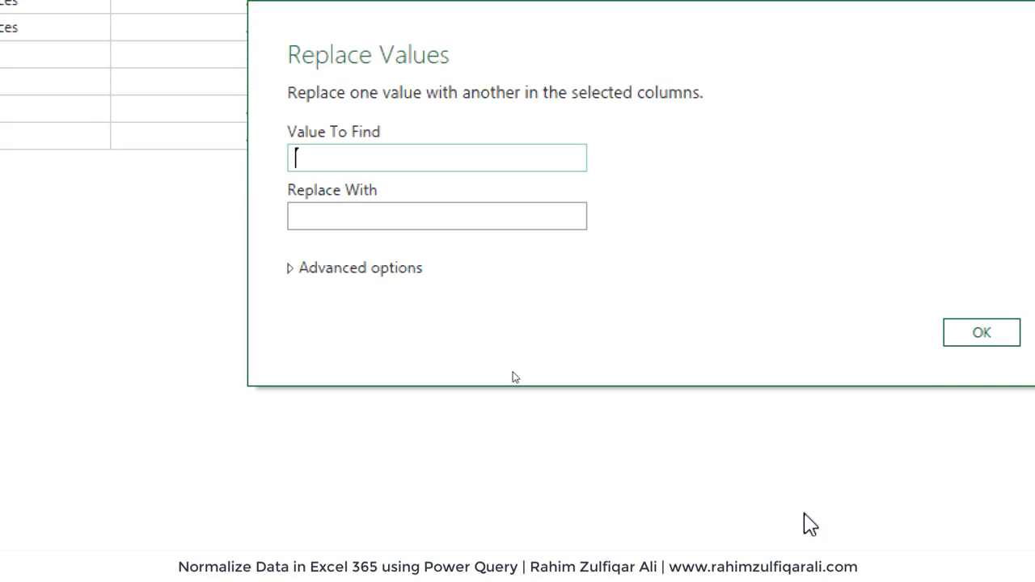
pyautogui.click(334, 212)
pyautogui.write('null')
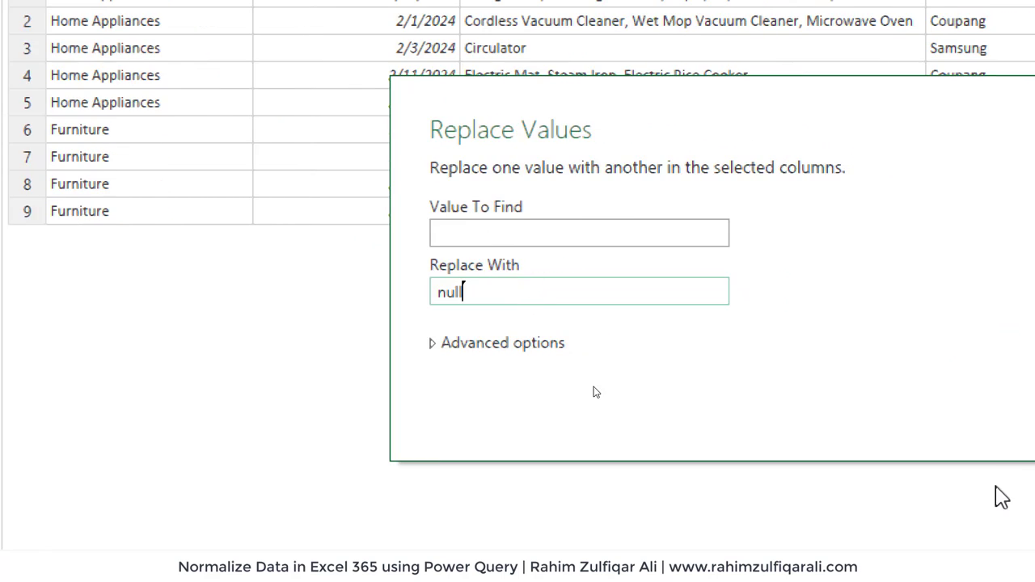
pyautogui.click(786, 388)
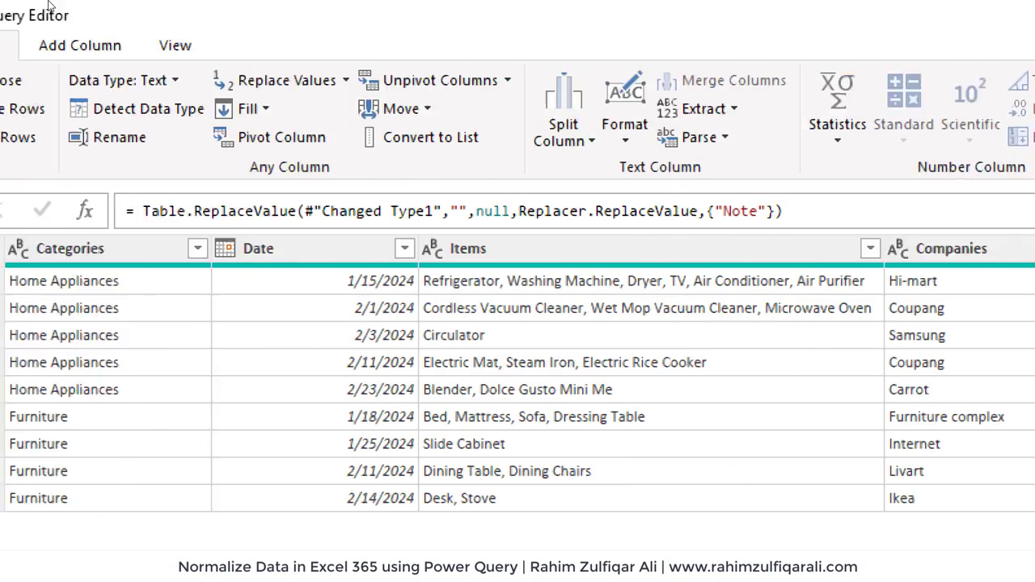
pyautogui.click(265, 110)
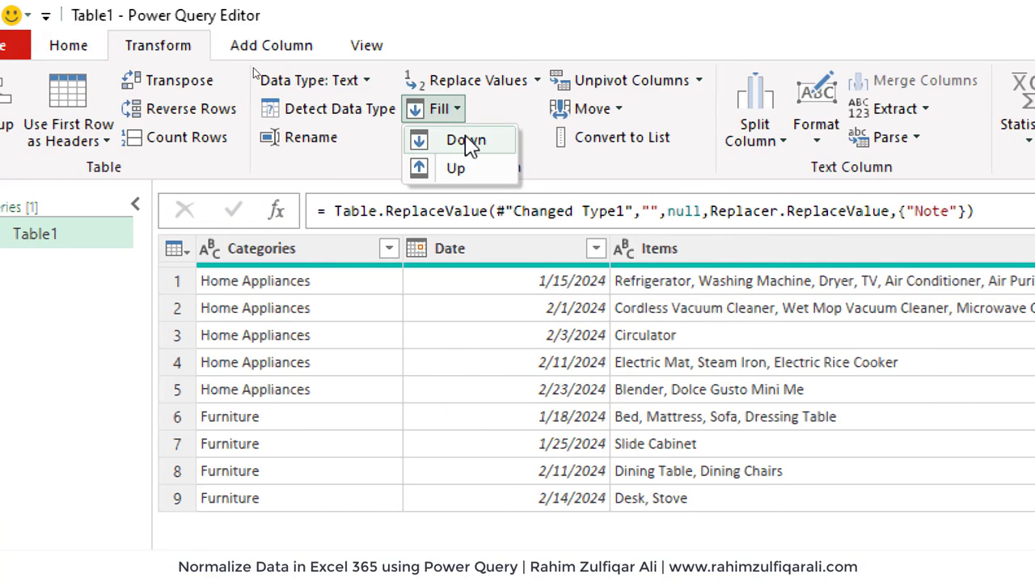
pyautogui.click(465, 141)
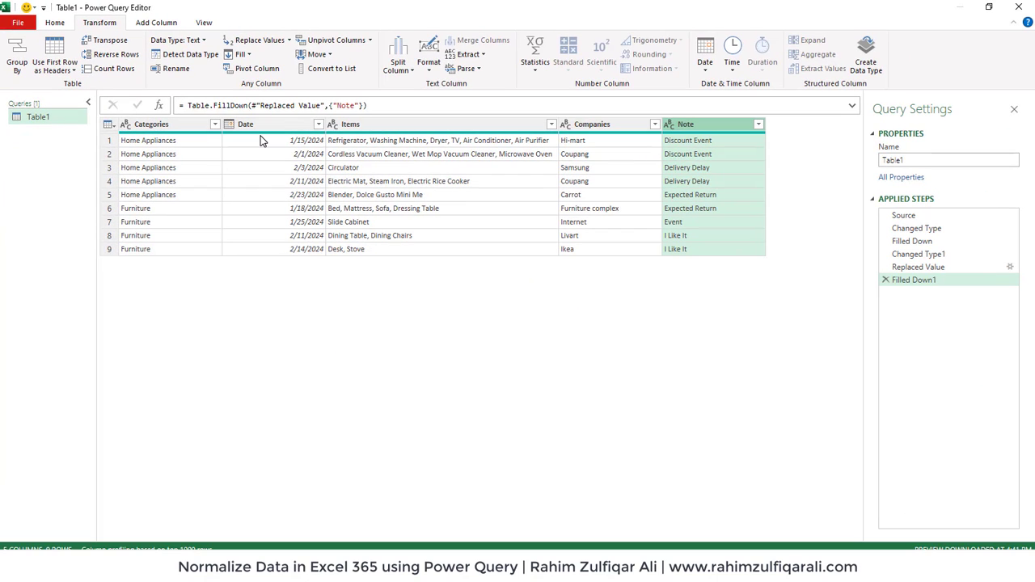
# - Split the Items column by comma at each occurrence of the delimiter, into rows instead of columns
pyautogui.click(386, 157)
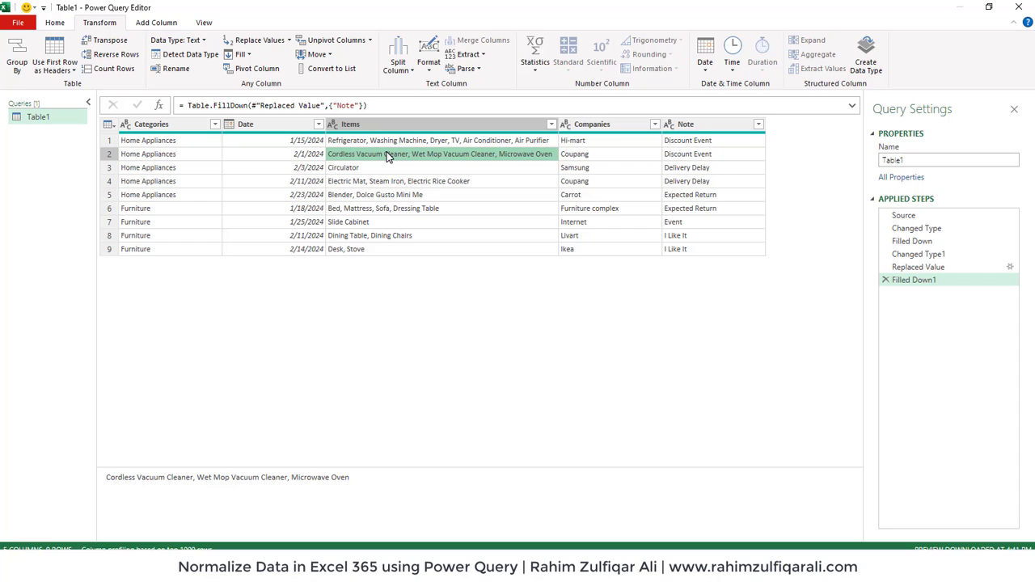
pyautogui.click(375, 127)
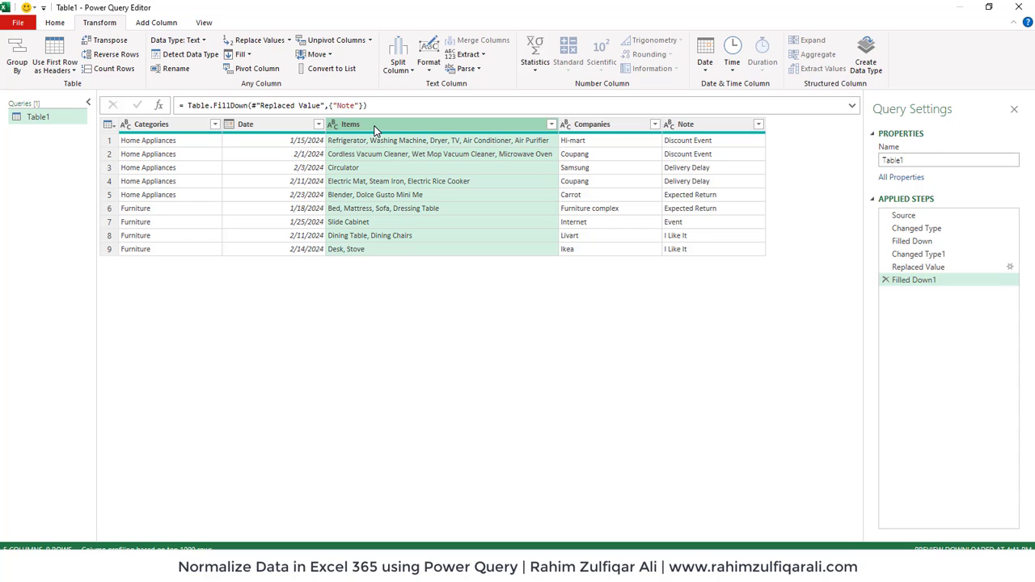
pyautogui.rightClick(374, 129)
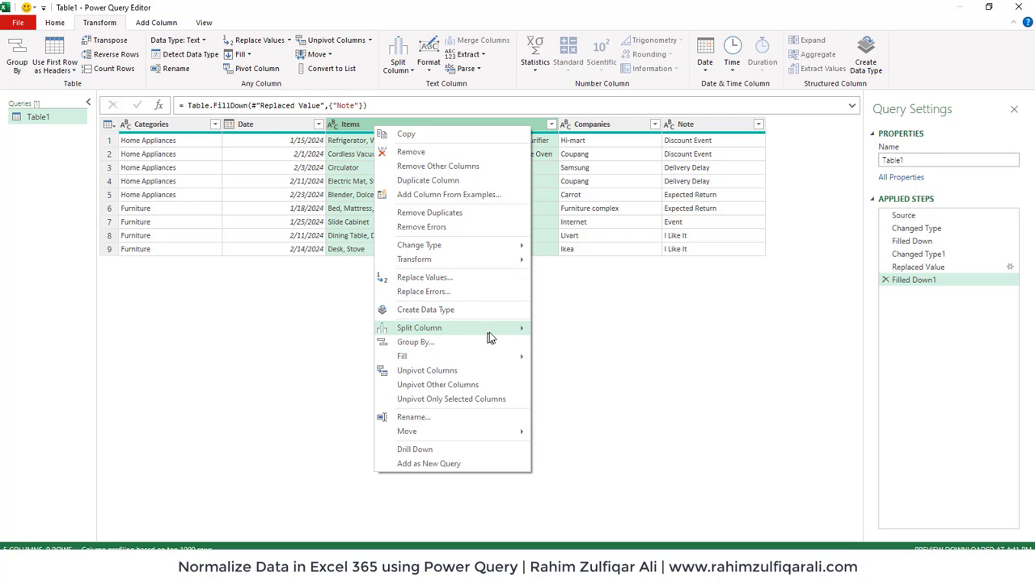
pyautogui.moveTo(494, 335)
pyautogui.click(549, 331)
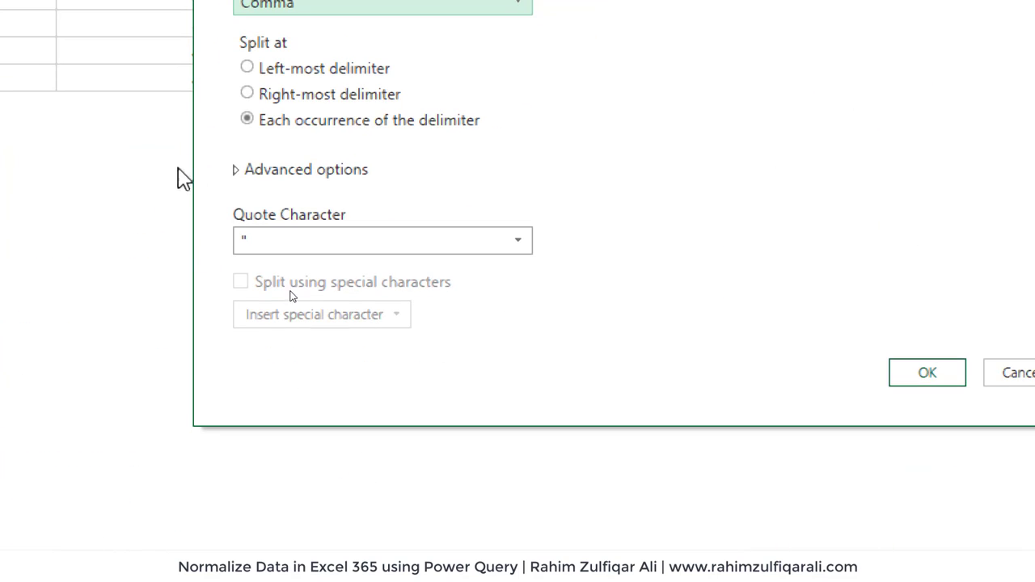
pyautogui.click(236, 172)
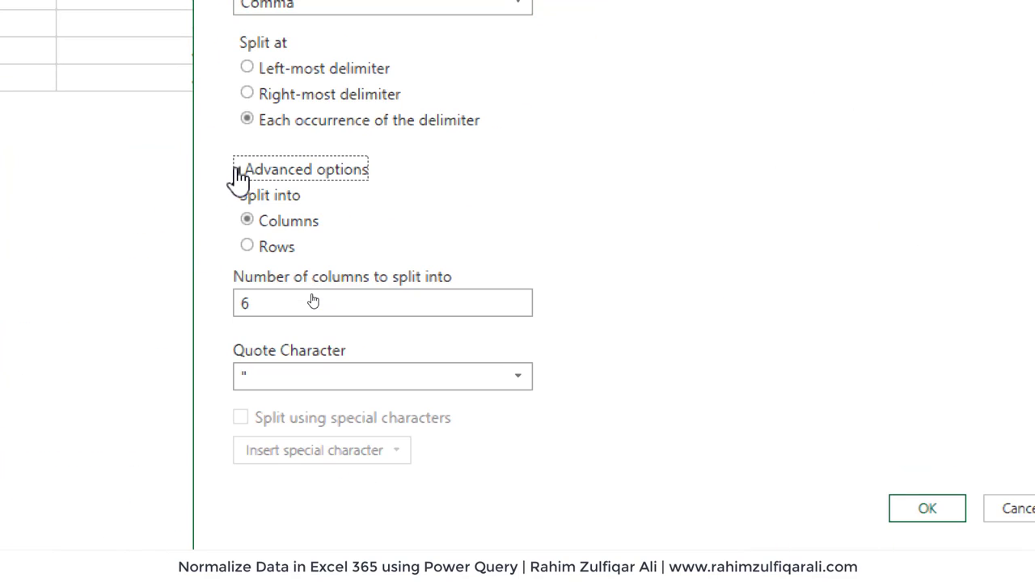
pyautogui.click(257, 249)
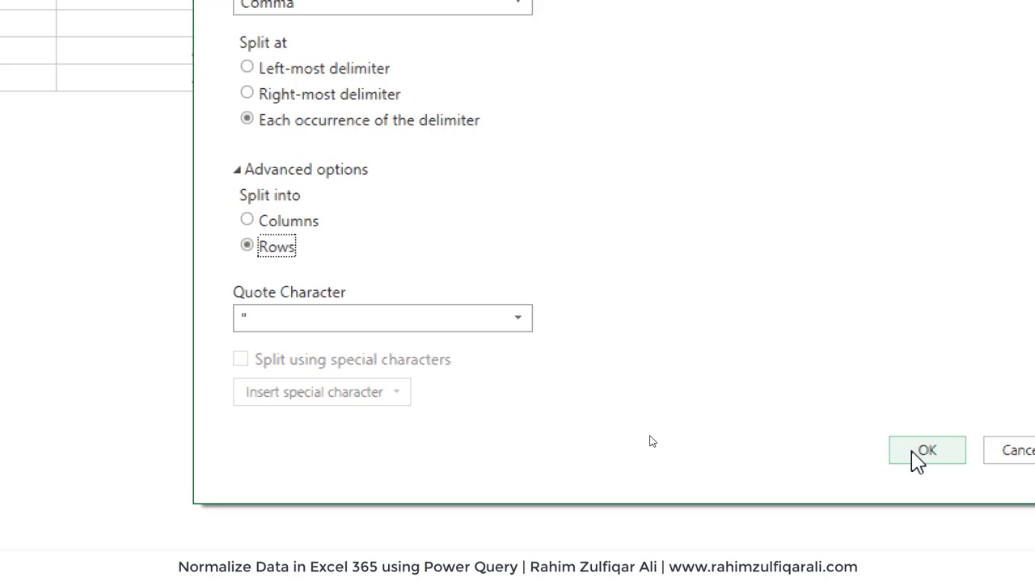
pyautogui.click(927, 451)
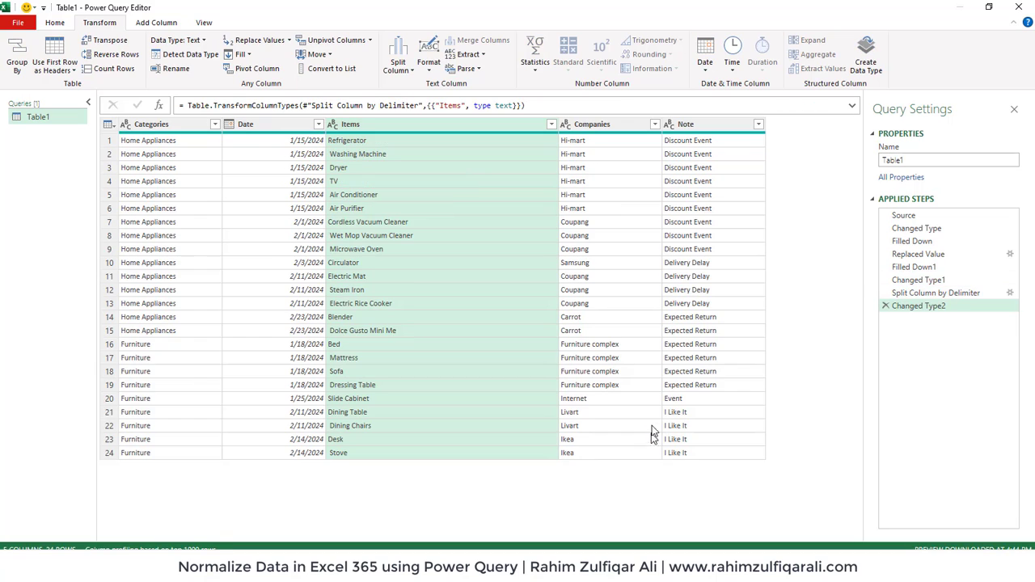
# - Close the query and load its result as a table in the existing worksheet at cell G4, then close the queries list
pyautogui.click(263, 174)
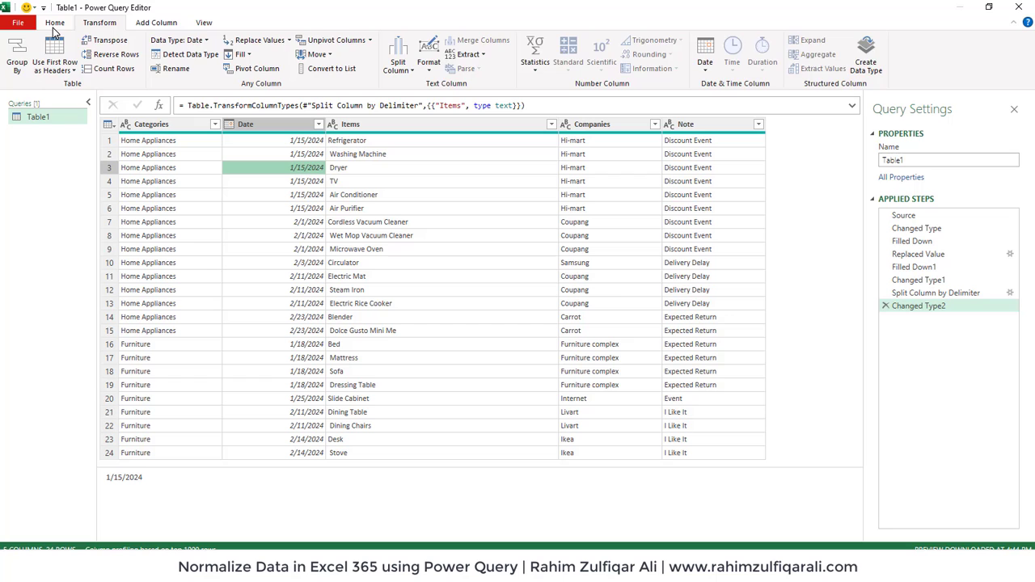
pyautogui.click(54, 24)
pyautogui.click(19, 70)
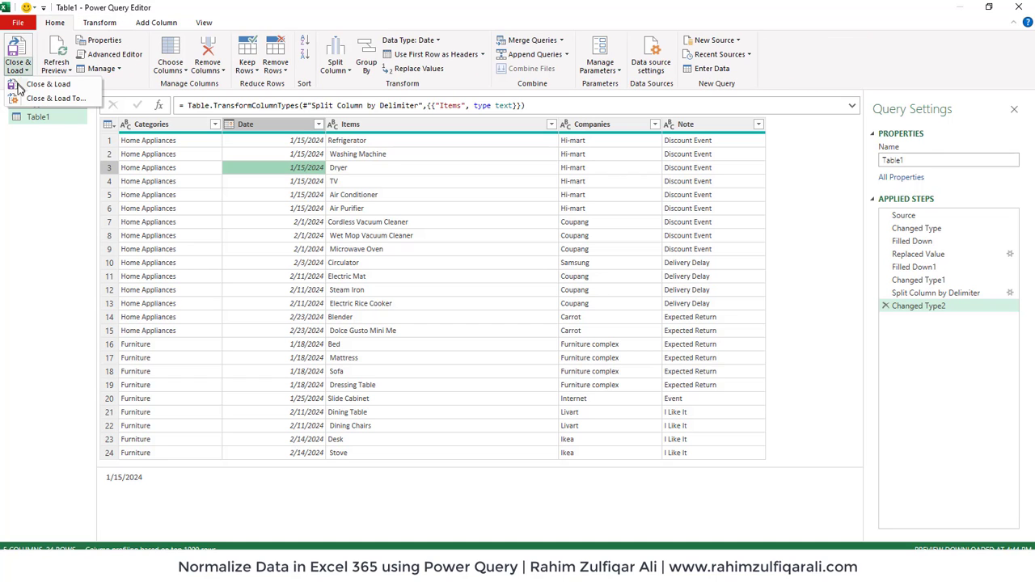
pyautogui.click(54, 99)
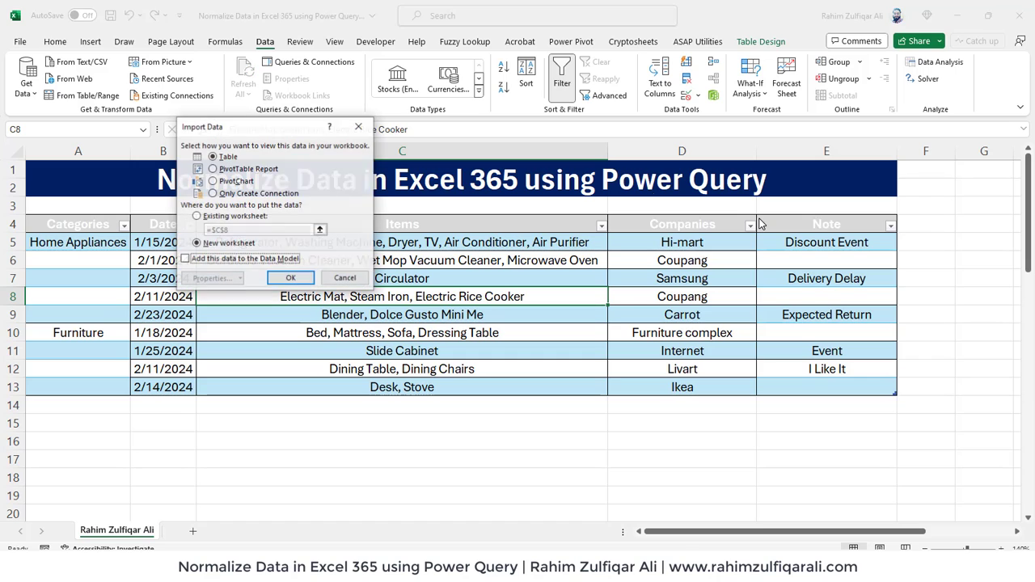
pyautogui.click(224, 217)
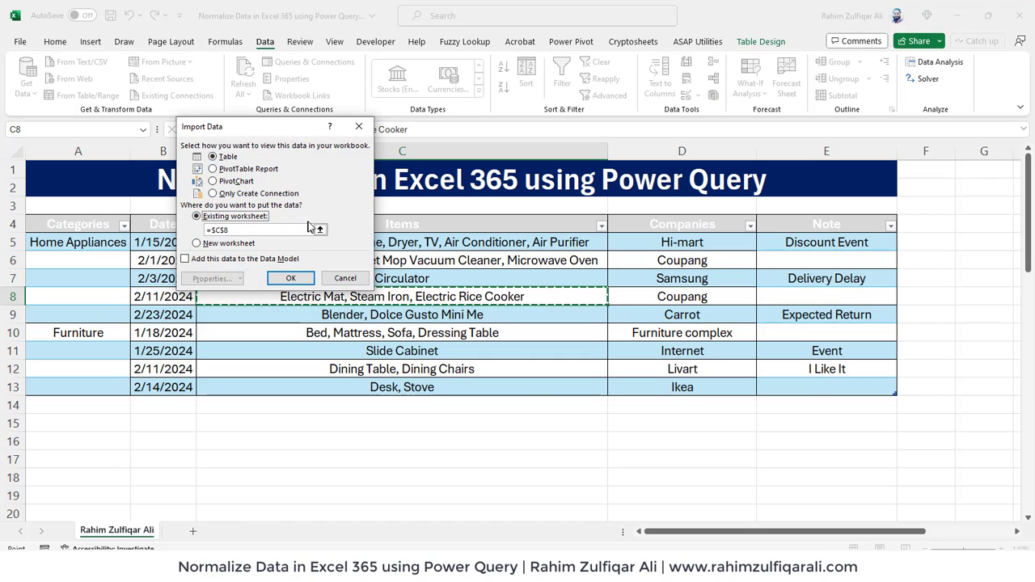
pyautogui.click(320, 230)
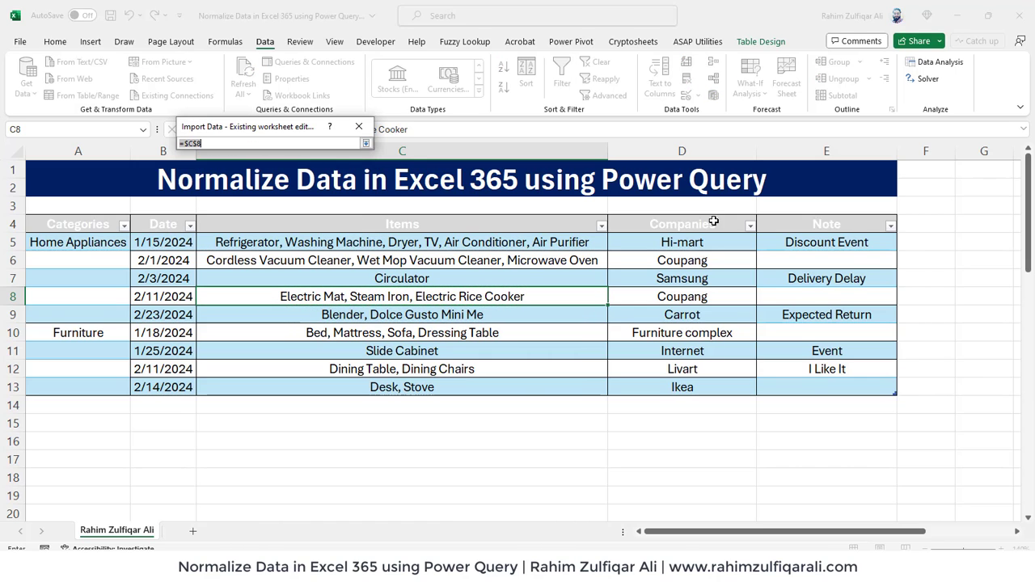
pyautogui.click(985, 224)
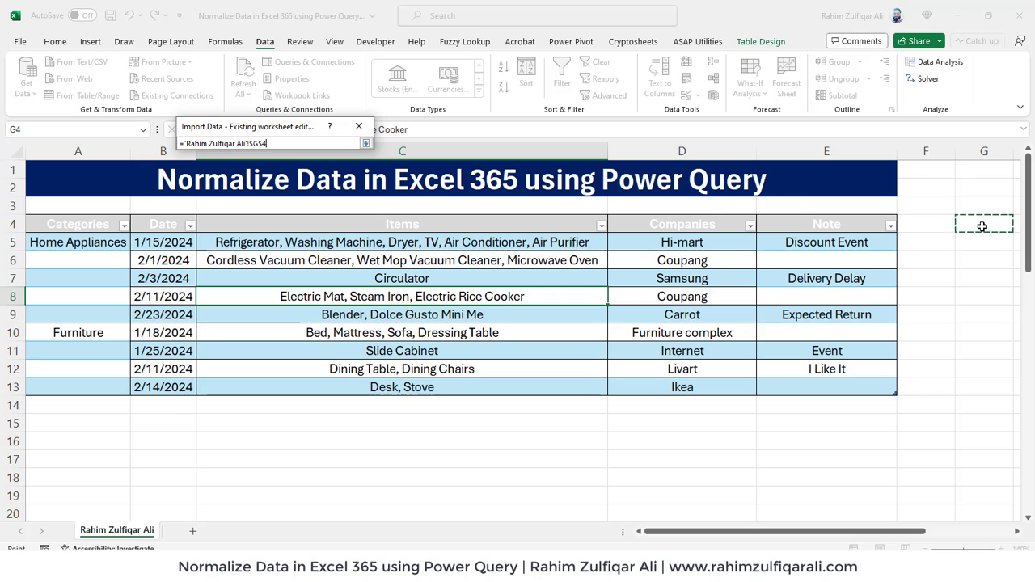
pyautogui.click(366, 143)
pyautogui.click(289, 279)
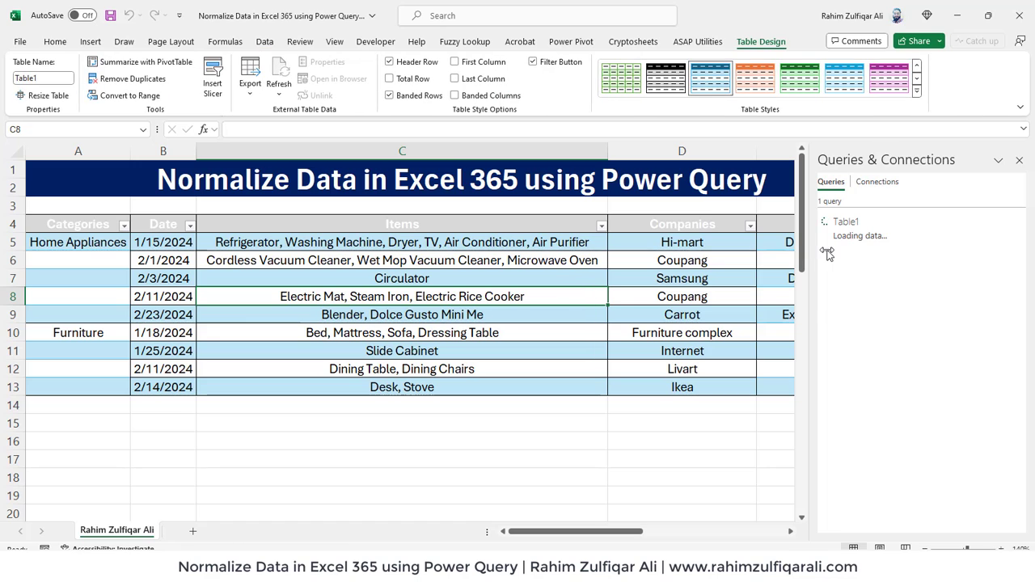
pyautogui.click(1020, 161)
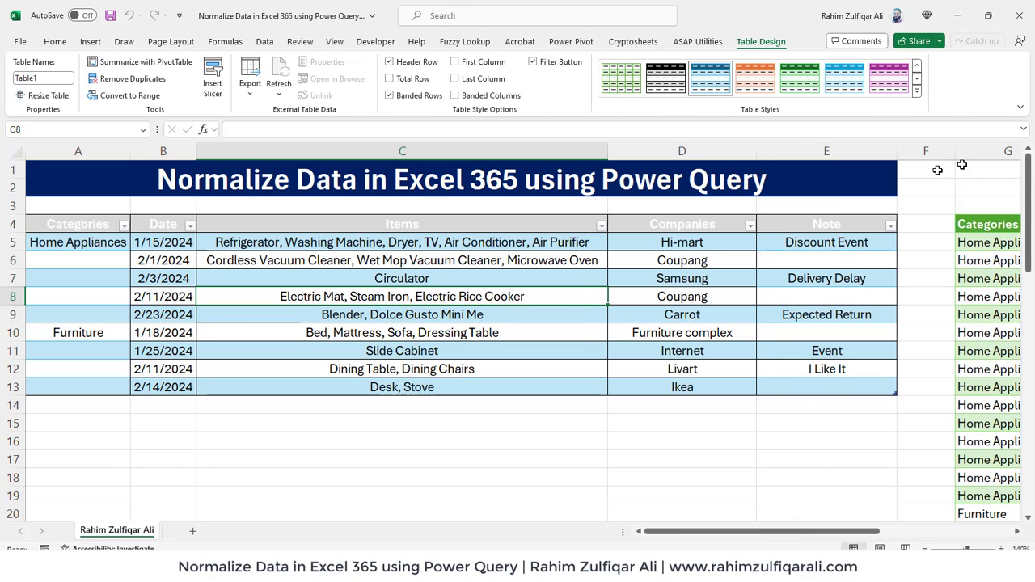
pyautogui.click(988, 259)
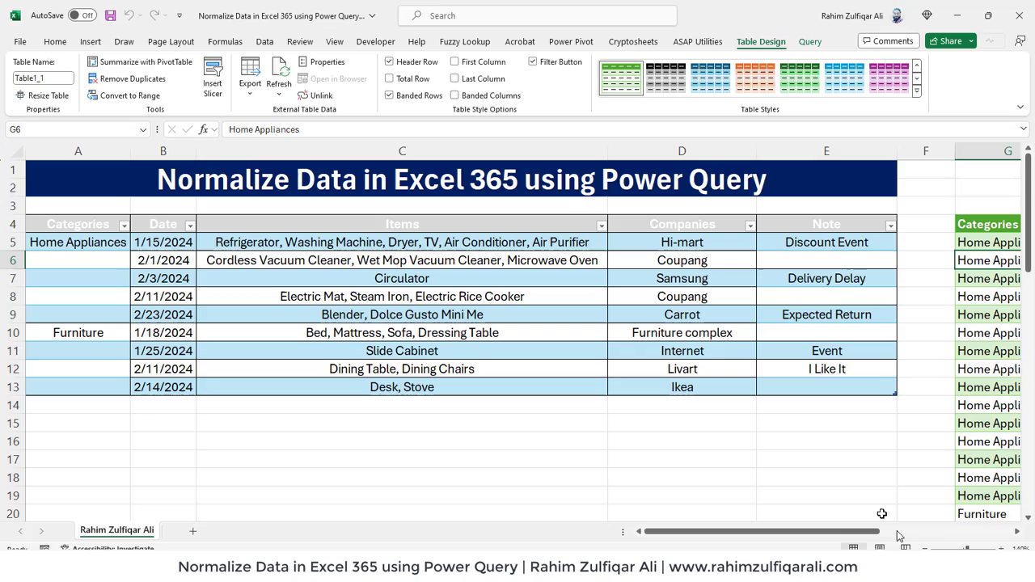